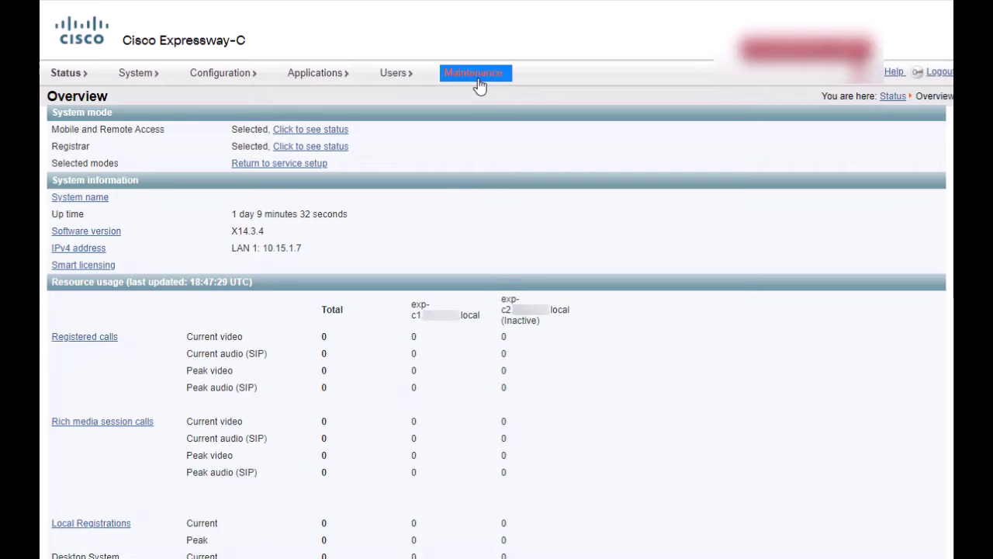
- Open the Ciphers settings in the security maintenance section of Expressway-C
mouse_move(478, 79)
mouse_move(470, 203)
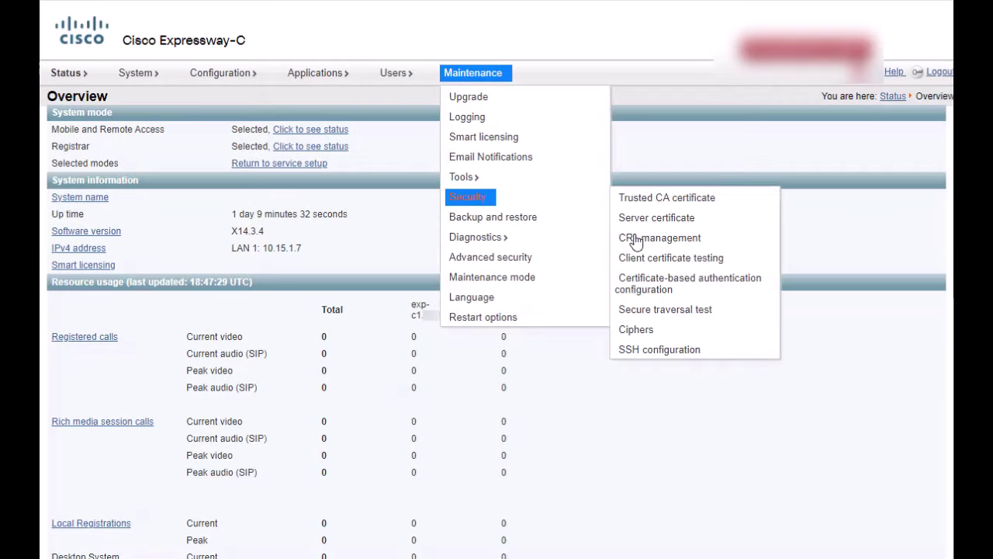
click(644, 332)
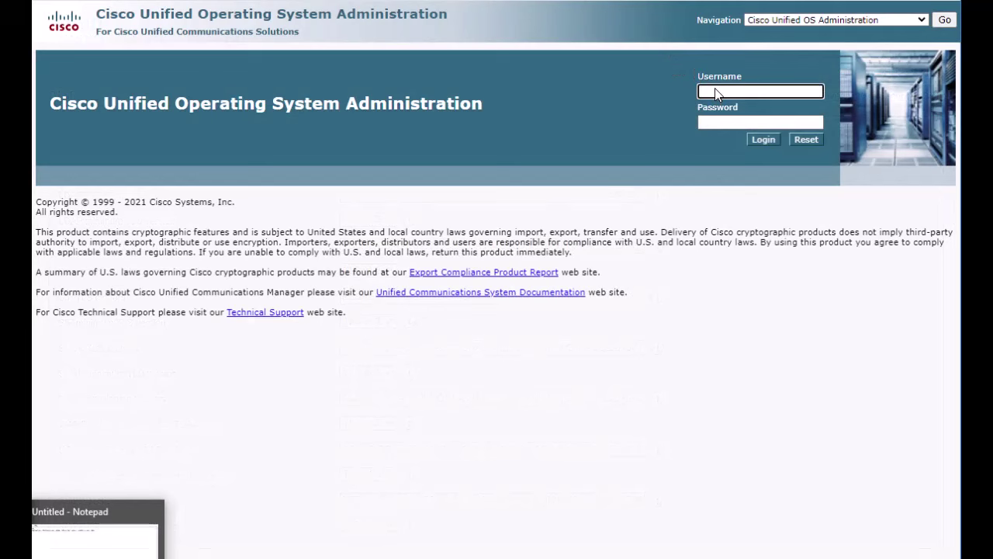
- Log in to Cisco Unified Operating System Administration as admin with the account password
text(ad)
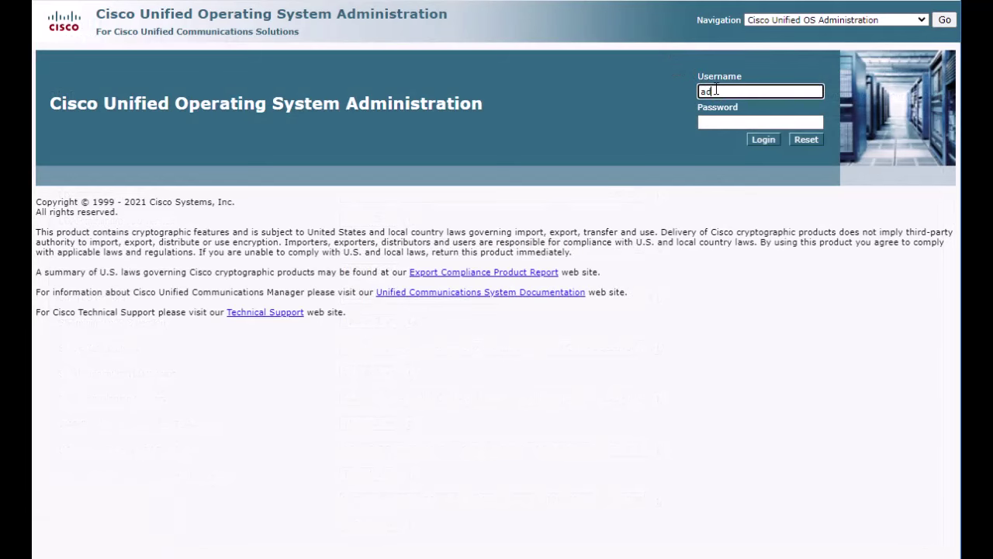
text(min)
key(Tab)
text(********)
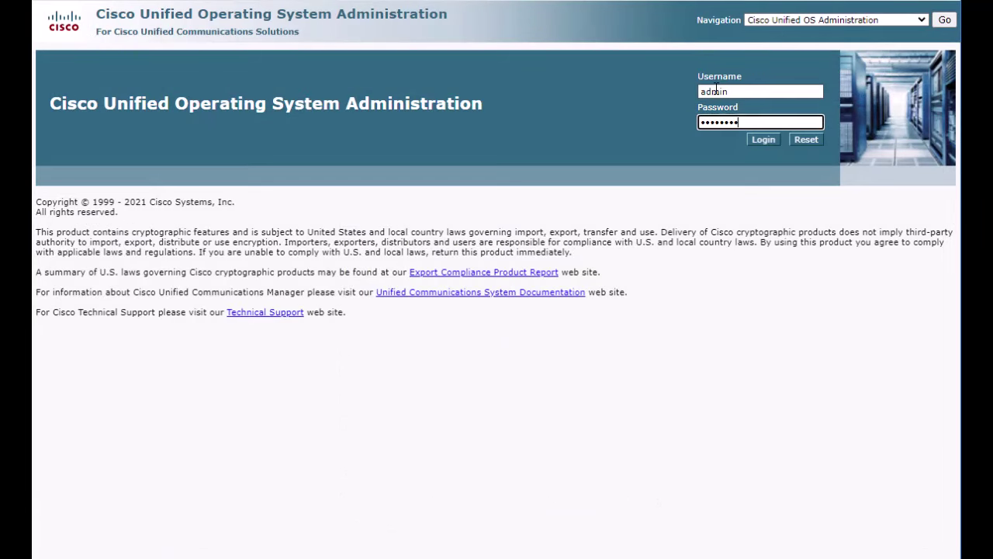
text(********)
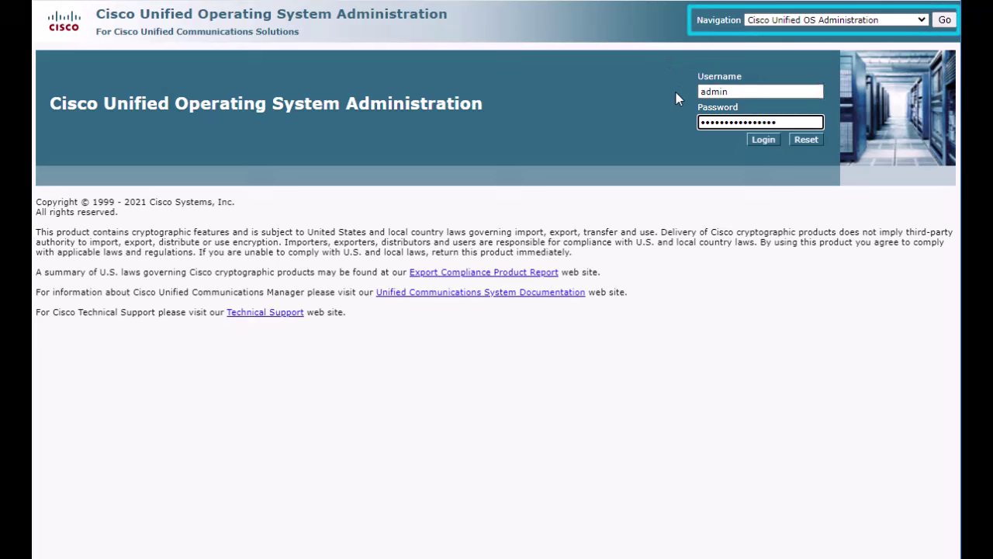
click(766, 144)
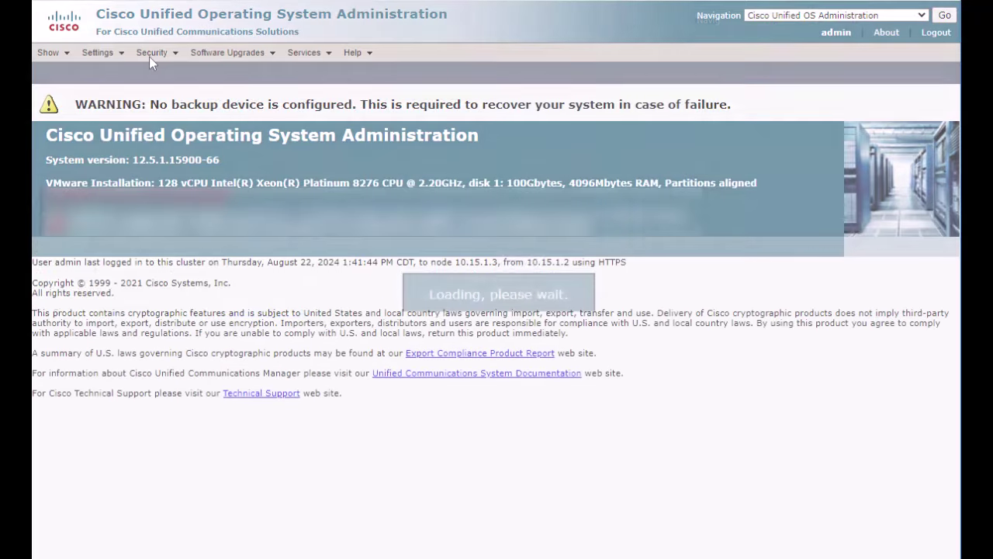
- Open Certificate Management and search for certificates whose name begins with "callmanager"
mouse_move(149, 56)
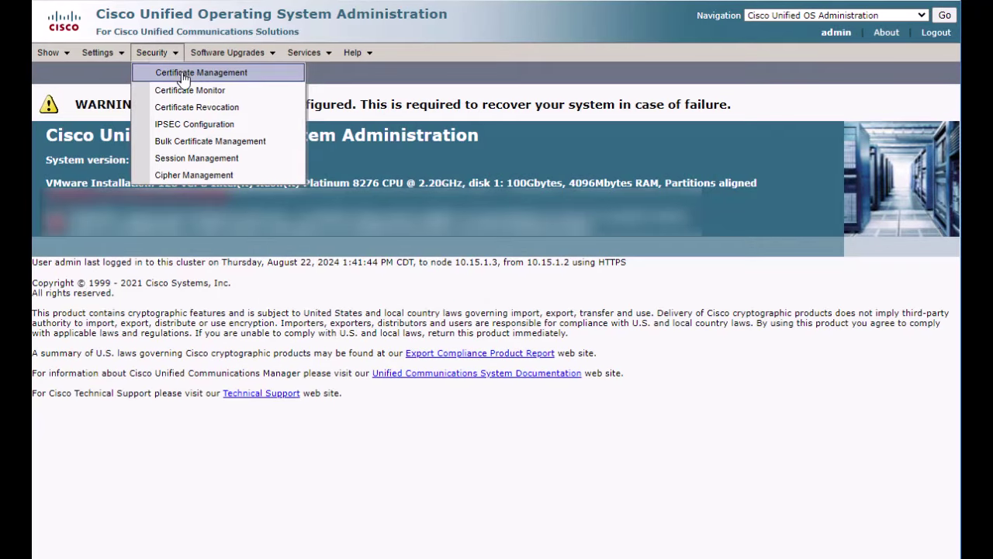
click(184, 74)
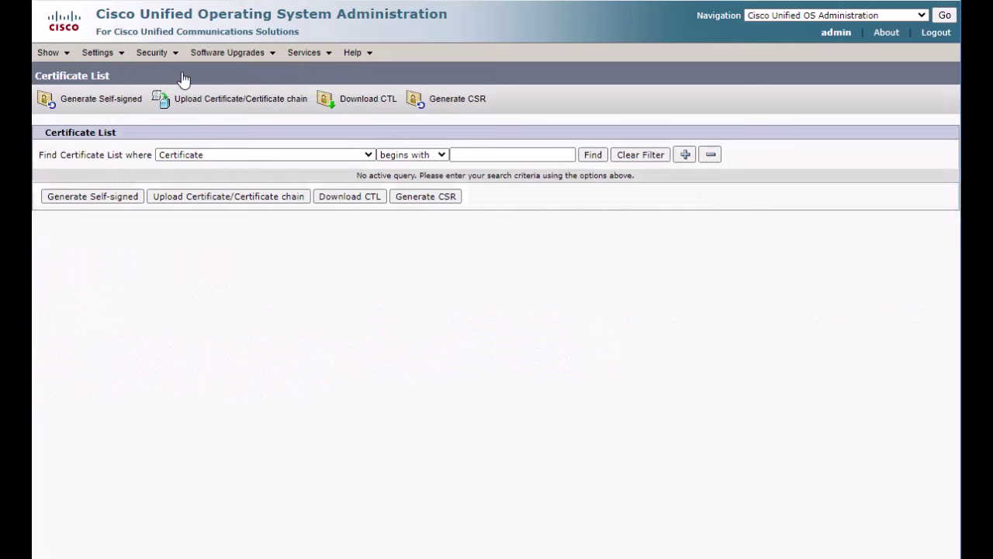
click(469, 155)
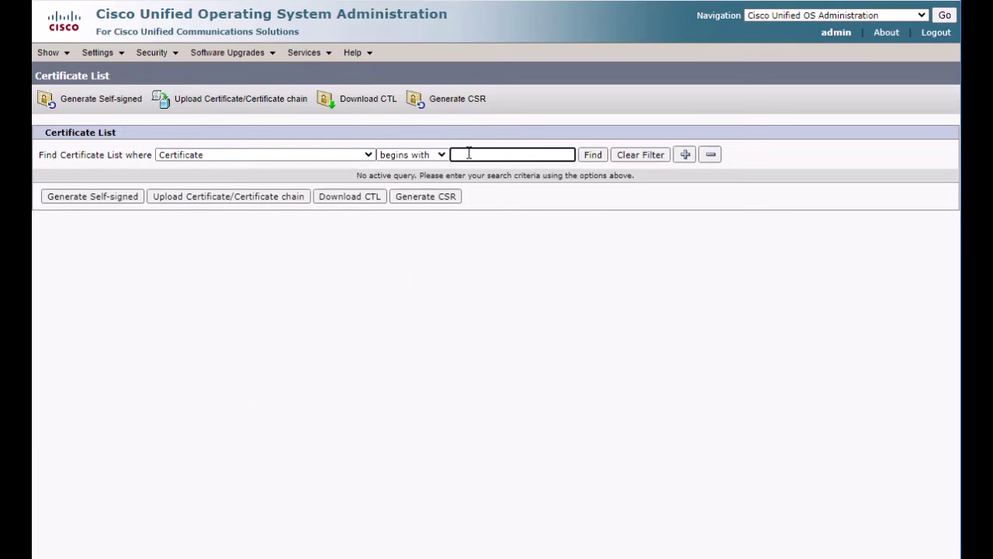
text(callmanager)
key(Return)
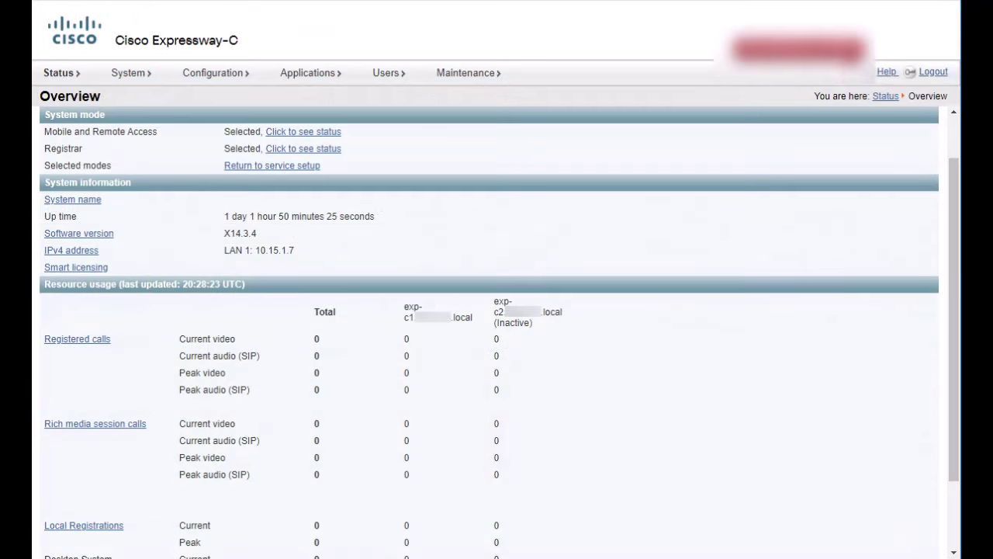
- Switch to Expressway-C and append CallManager_CA_certificate.cer to its trusted CA certificates
click(470, 74)
mouse_move(503, 197)
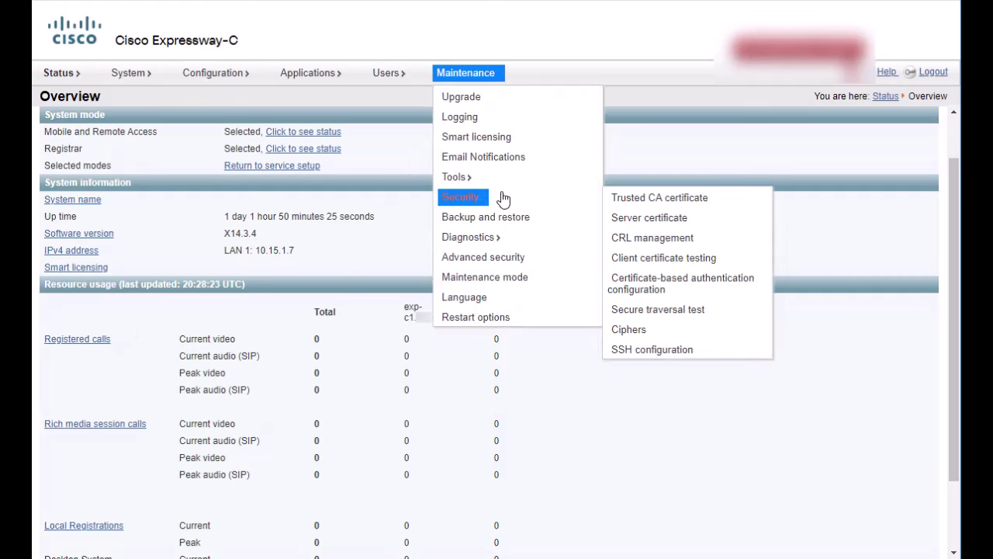
click(672, 201)
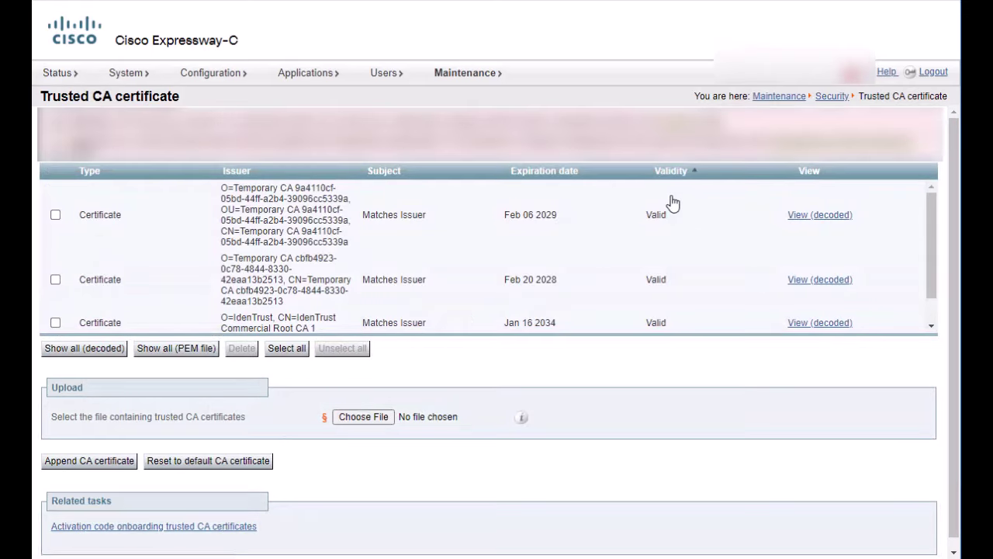
click(366, 418)
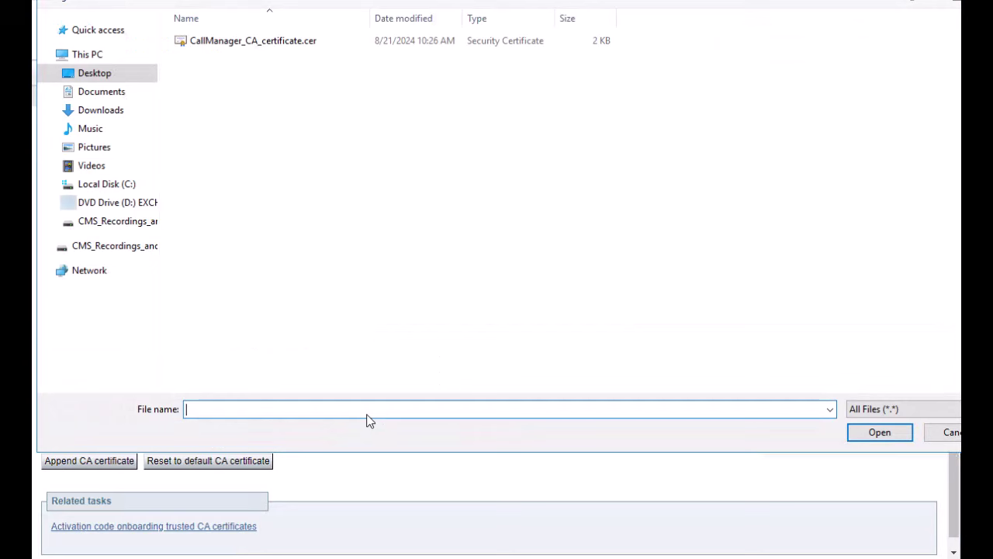
click(260, 42)
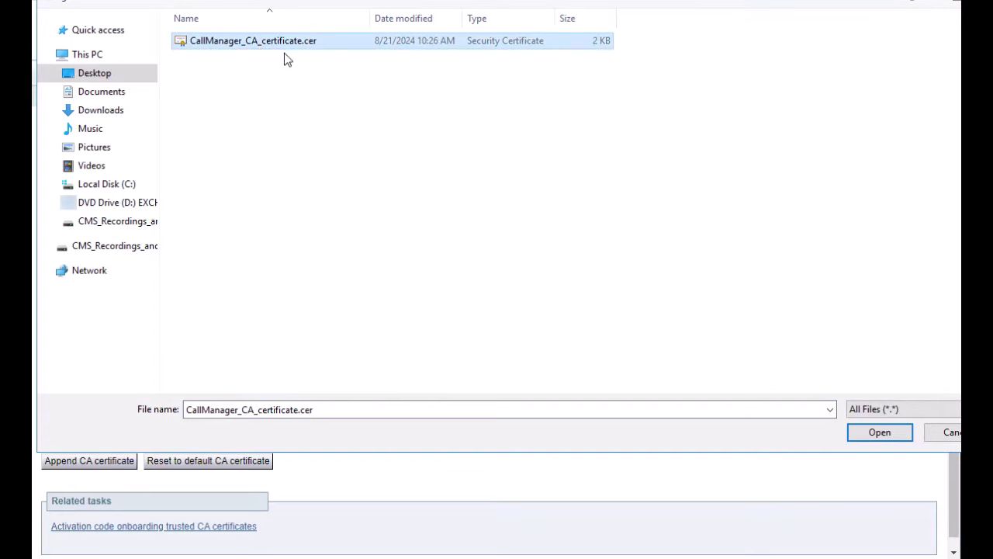
click(878, 438)
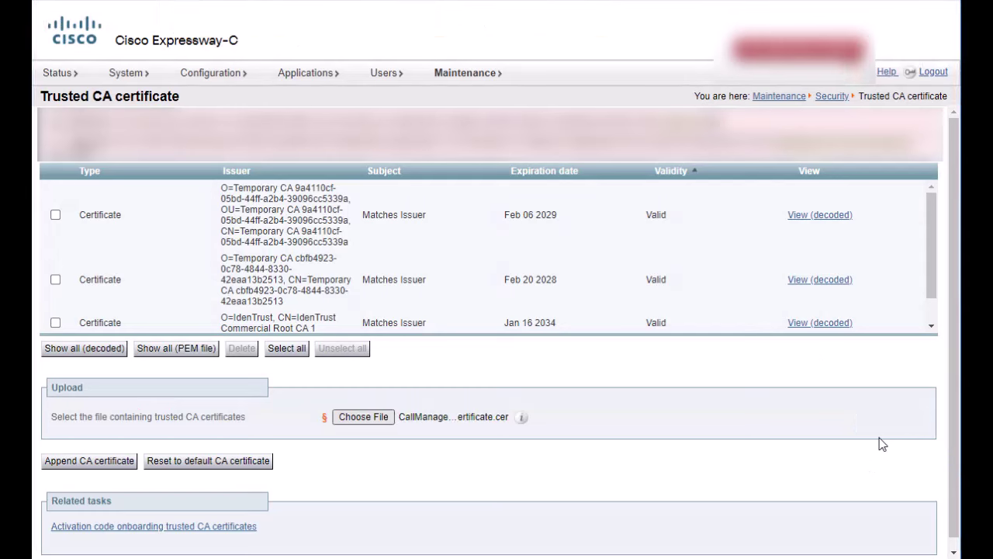
click(99, 466)
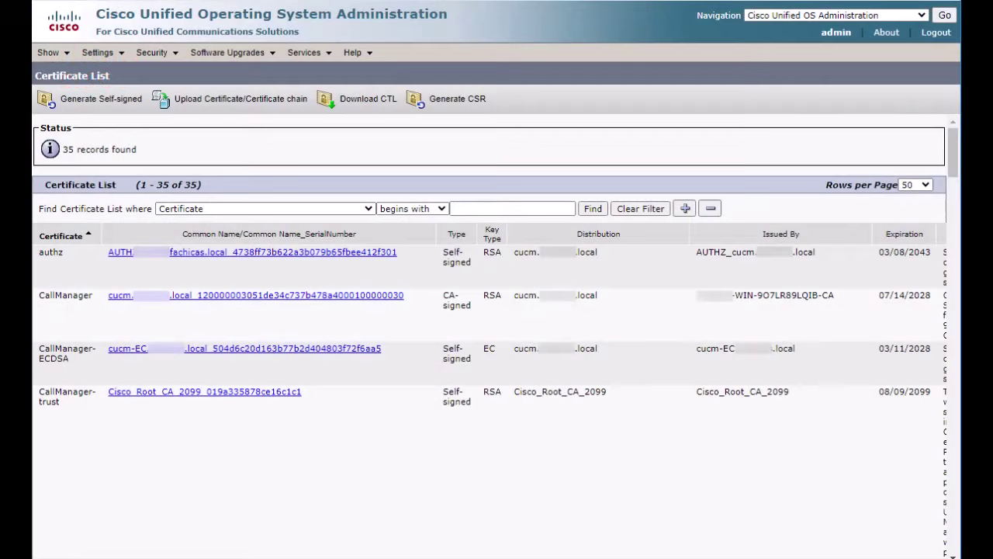
- Switch to Cisco Unified OS Administration and search the certificate list for certificates beginning with "tomcat"
click(482, 210)
text(t)
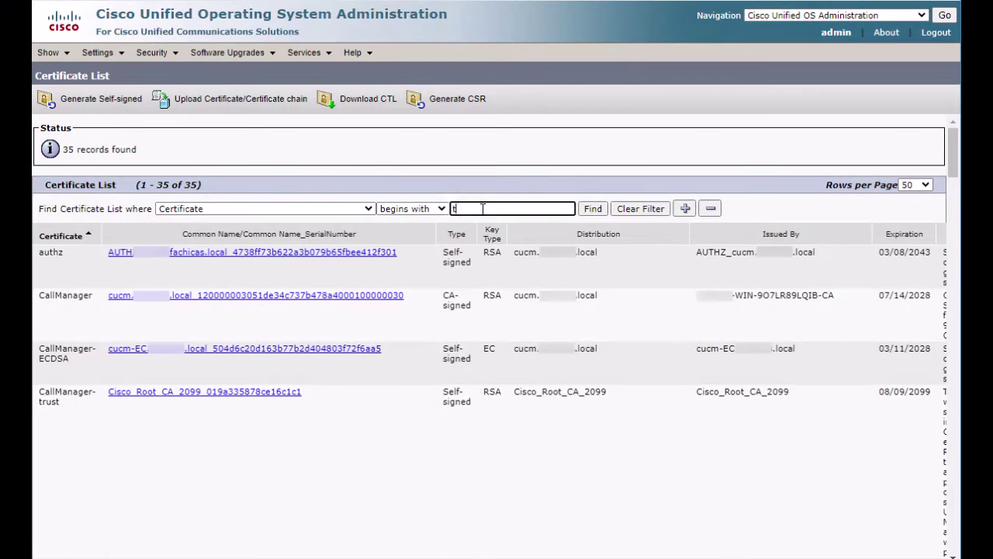
text(omcat)
key(Return)
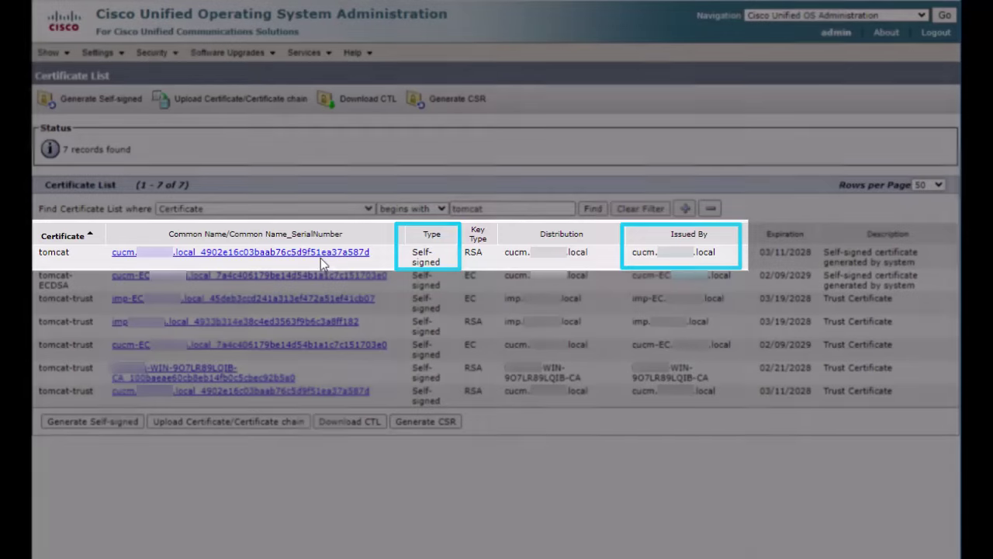
- Download the self-signed tomcat certificate in PEM format as tomcat.pem into the "tomcat cert" folder on the Desktop
click(319, 255)
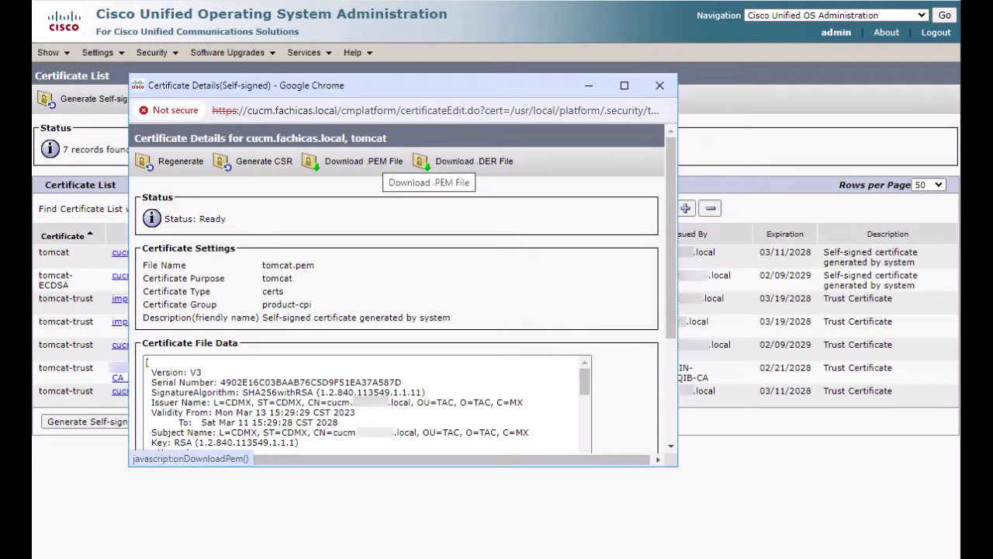
click(364, 161)
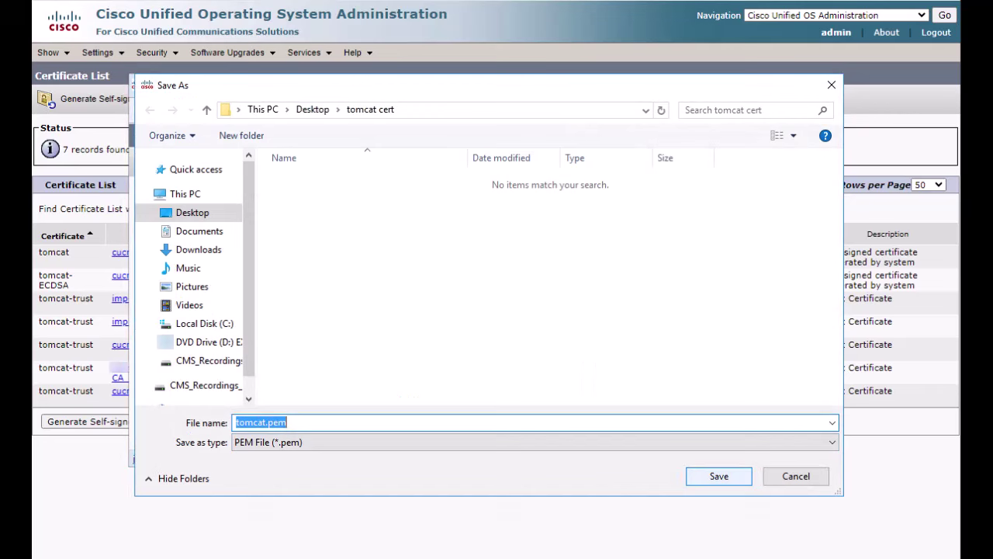
key(Return)
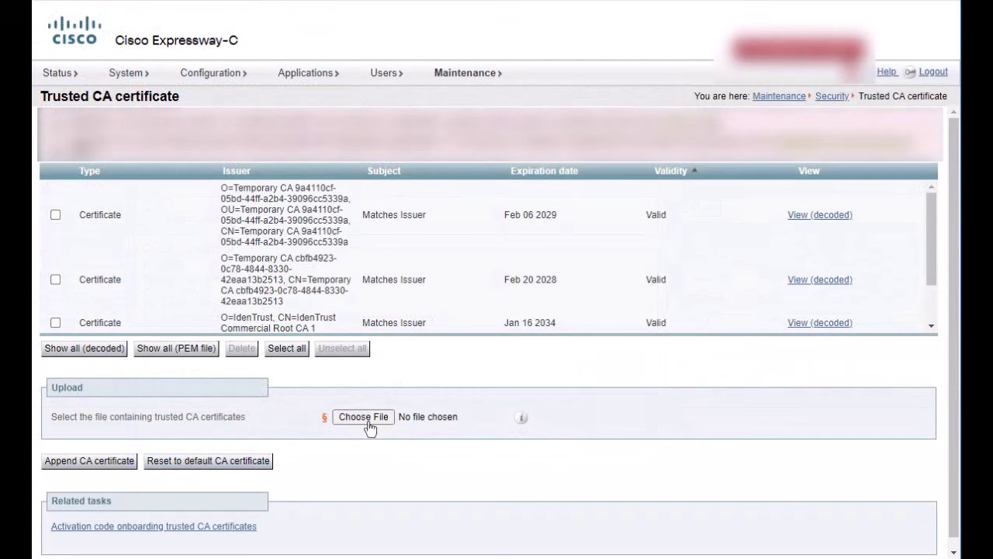
- Switch to Expressway-C and append tomcat.pem from the "tomcat cert" folder to its trusted CA certificates
click(369, 420)
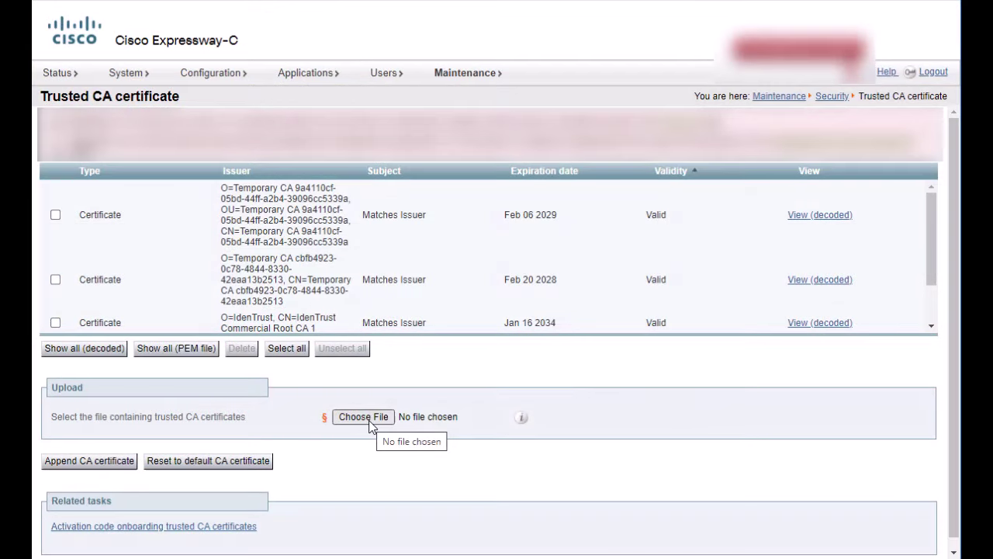
click(370, 421)
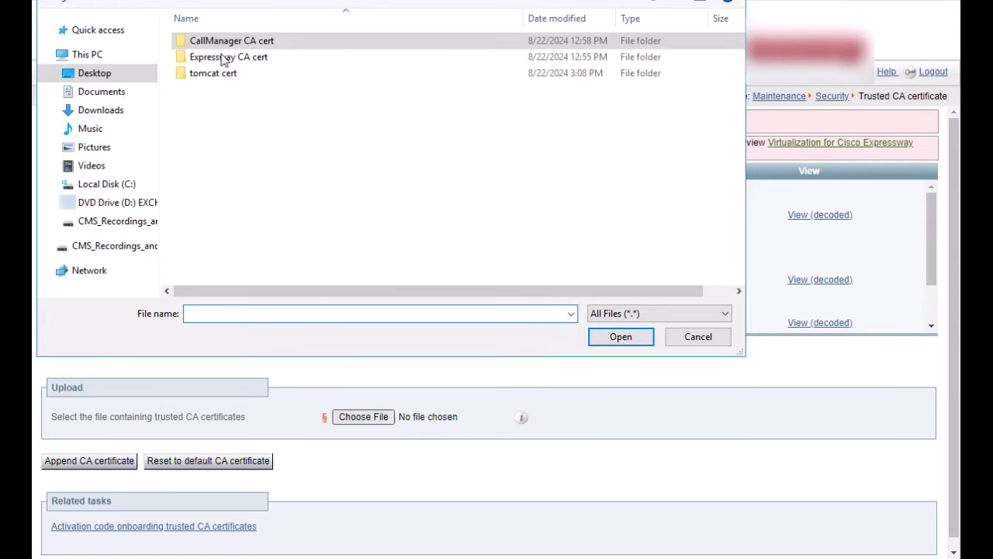
double_click(217, 73)
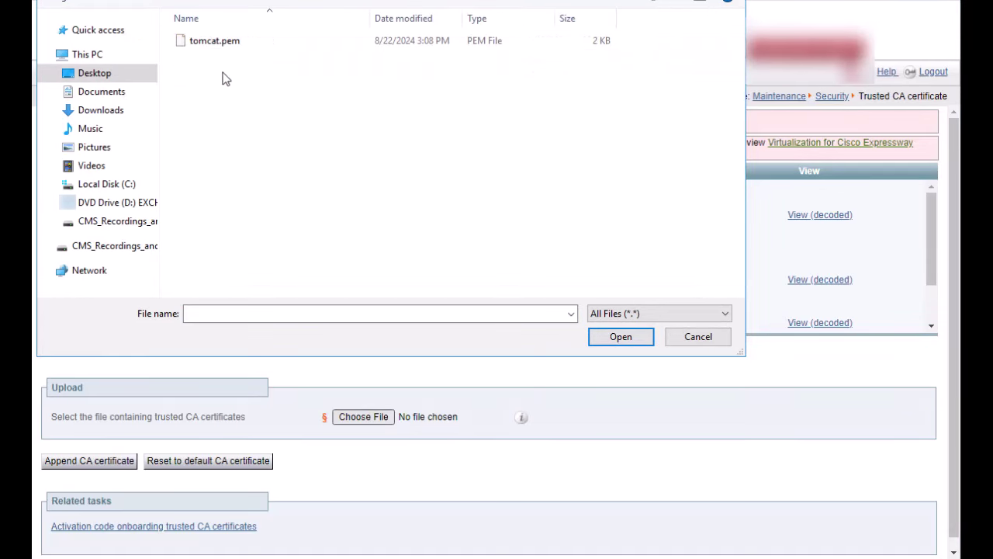
click(225, 43)
double_click(224, 41)
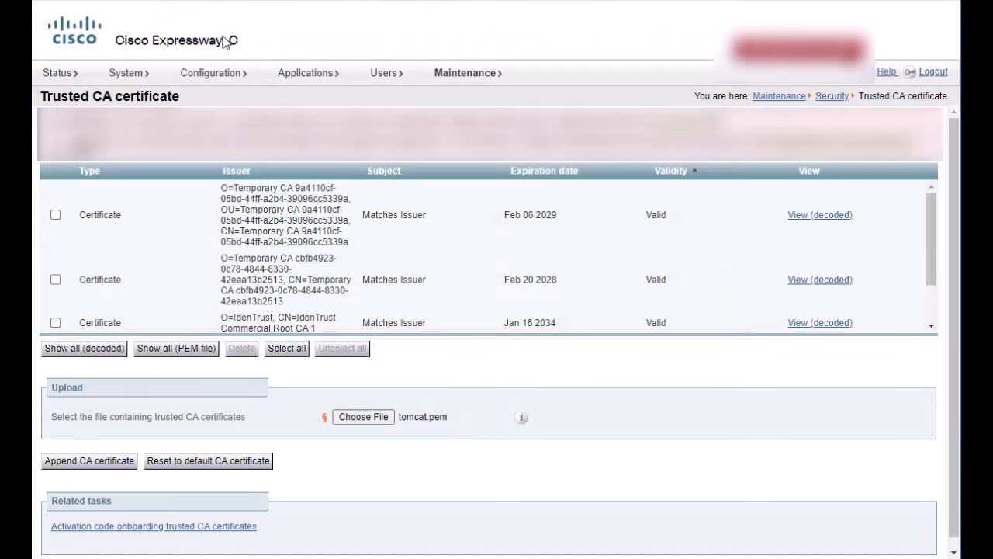
click(77, 465)
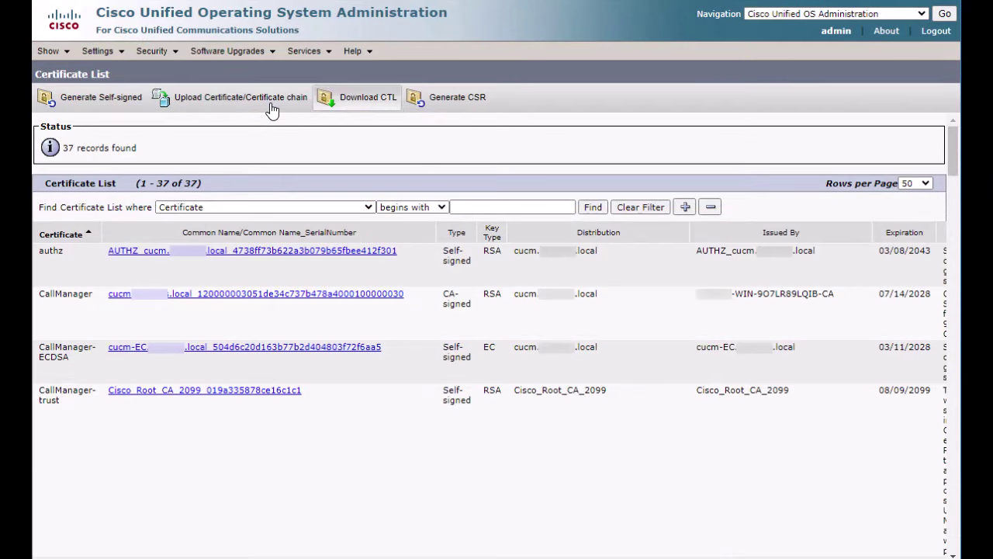
- In Cisco Unified OS Administration, start a certificate upload with purpose CallManager-trust and description "CA that signs the Expressway C certificate"
click(271, 99)
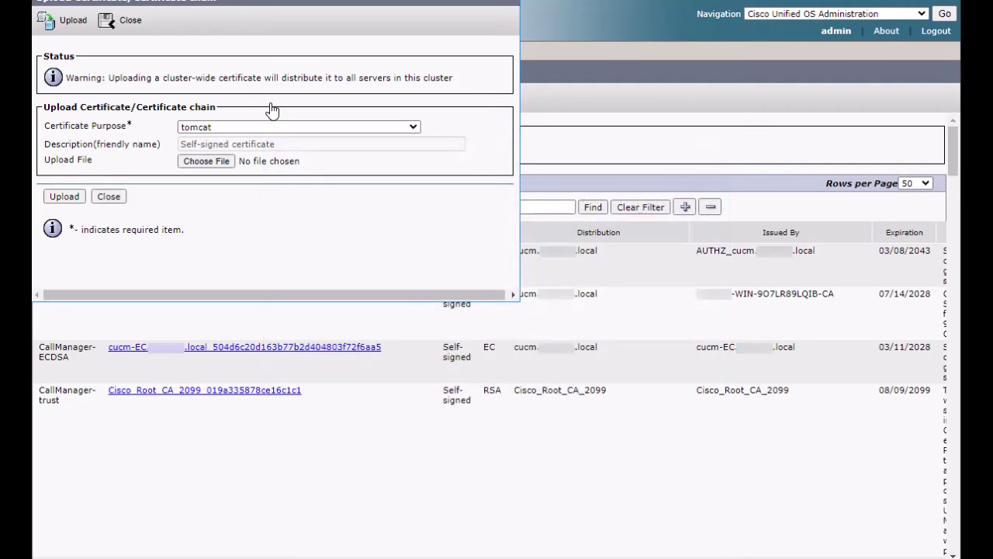
click(269, 125)
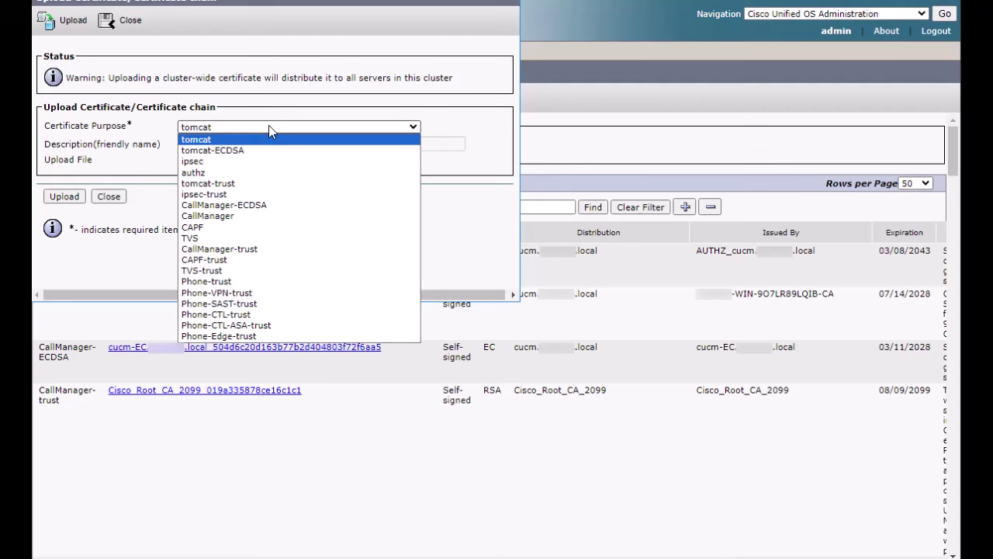
click(251, 250)
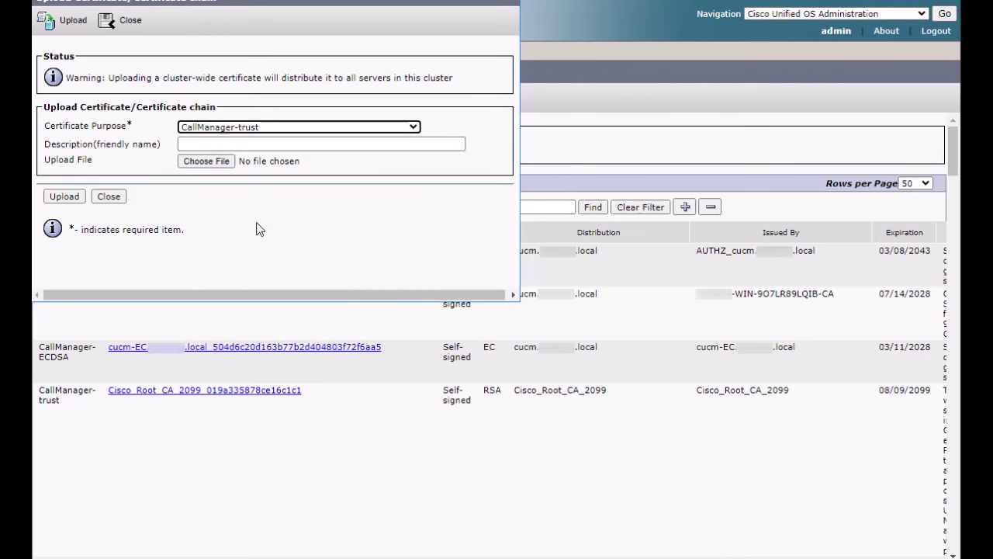
click(263, 149)
text(CA t)
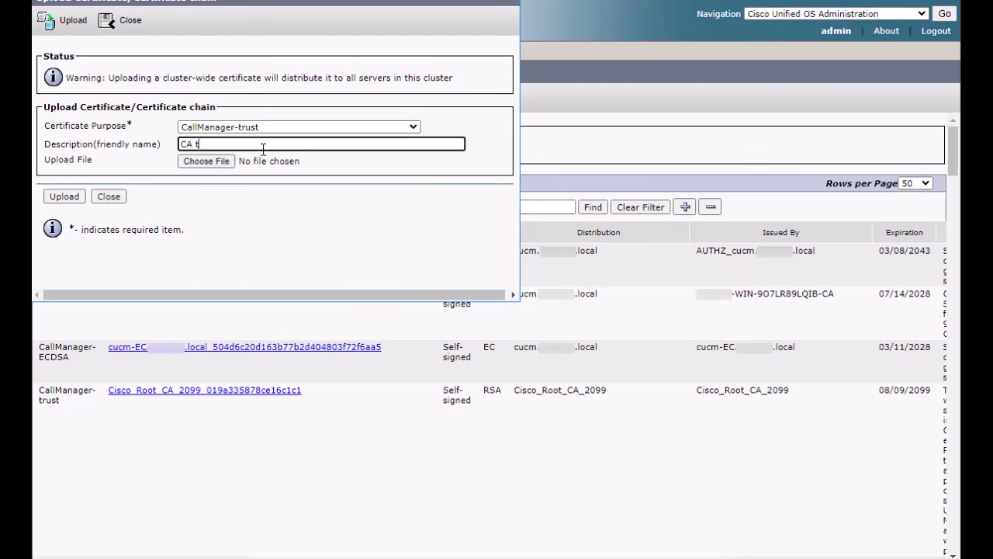
text(hat signs the Expressway C certificate)
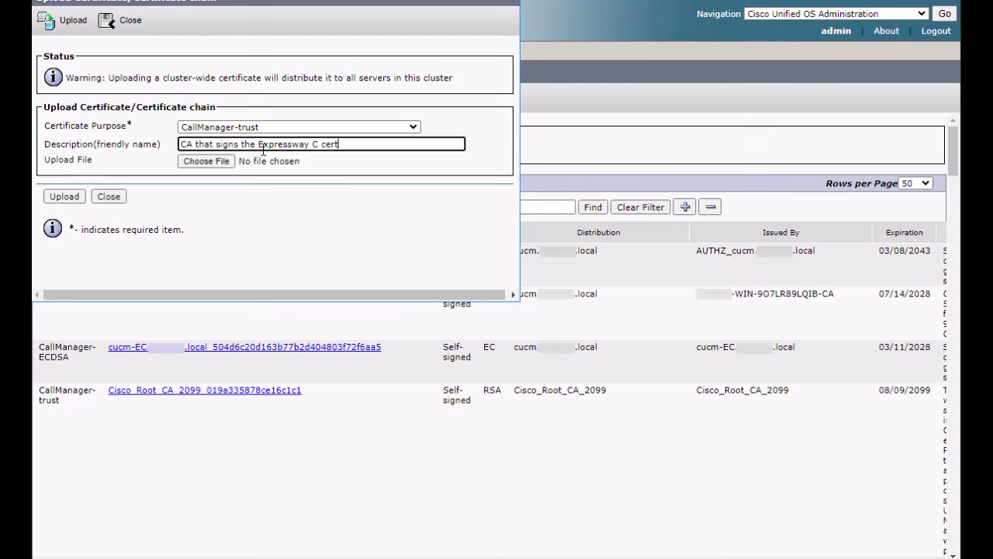
- Select Expressway_CA_certificate.cer as the file and upload it as the CallManager-trust certificate
click(203, 165)
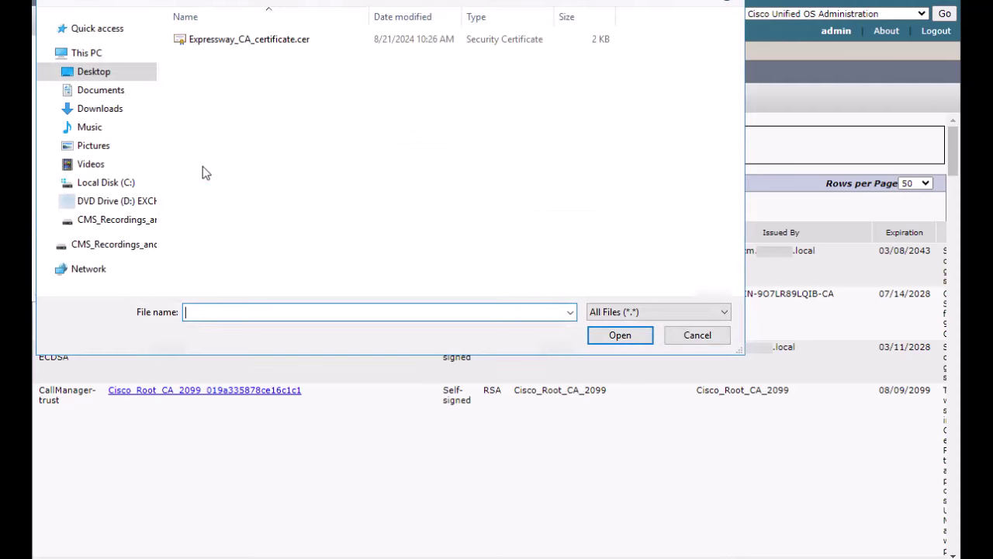
click(244, 42)
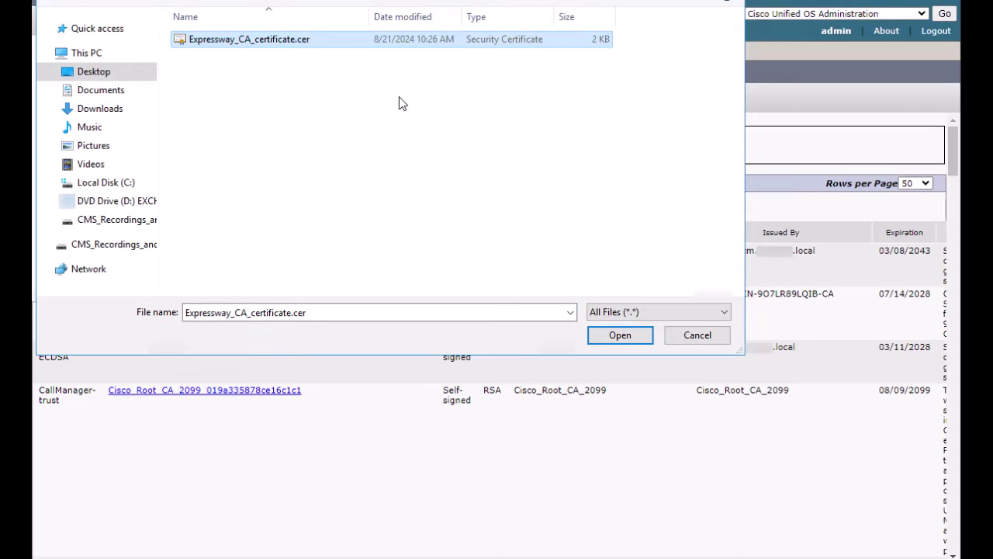
click(610, 337)
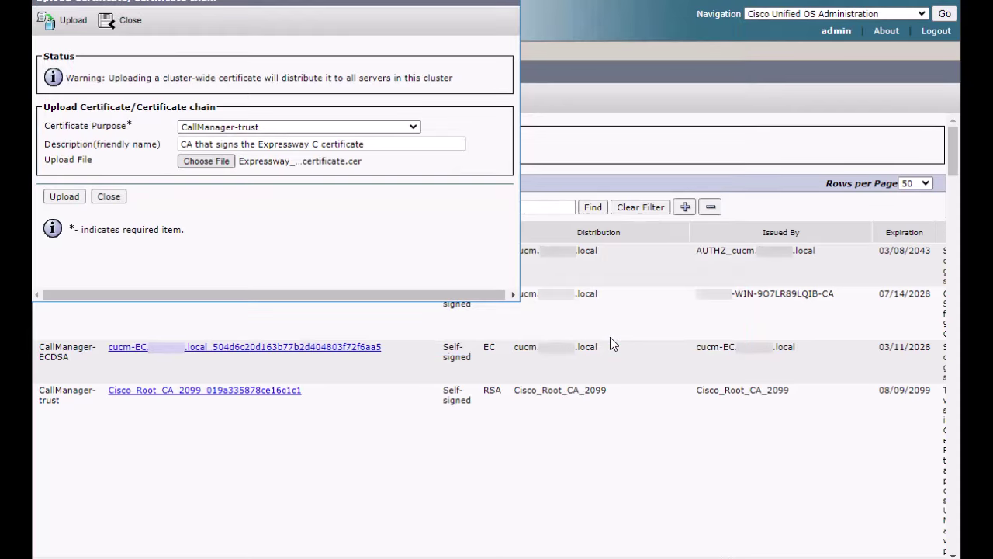
click(65, 197)
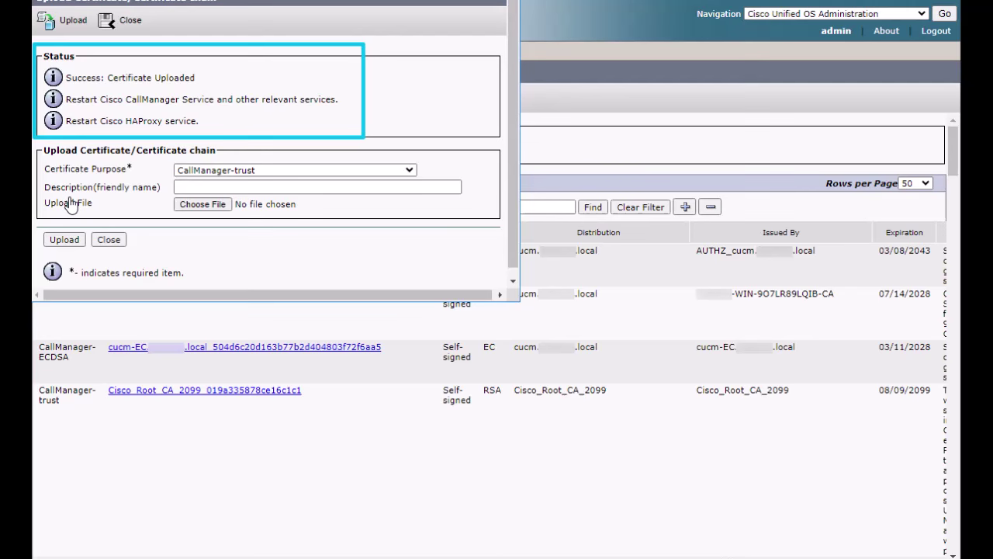
- Upload Expressway_CA_certificate.cer as a tomcat-trust certificate with the description "CA that signs the Expressway C cert"
click(251, 170)
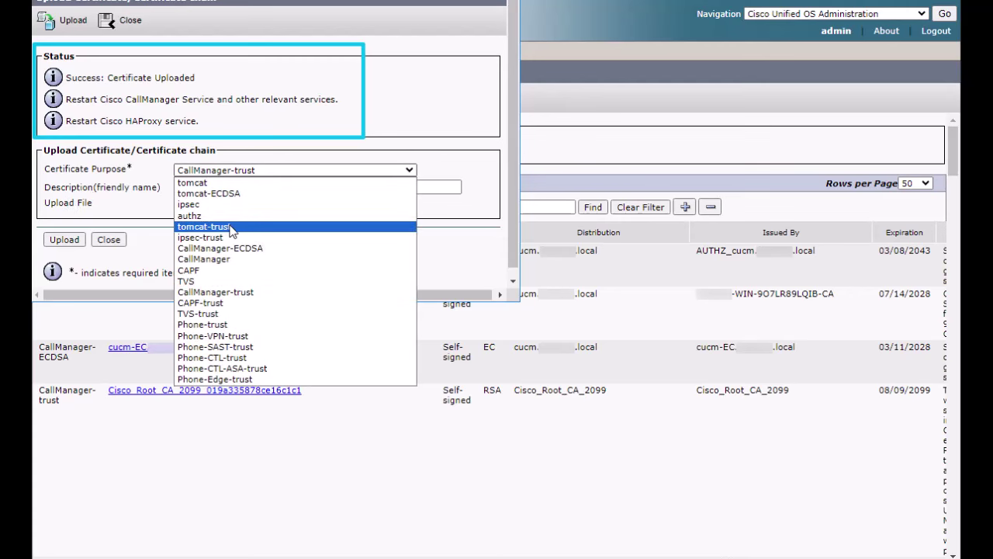
click(233, 226)
click(234, 188)
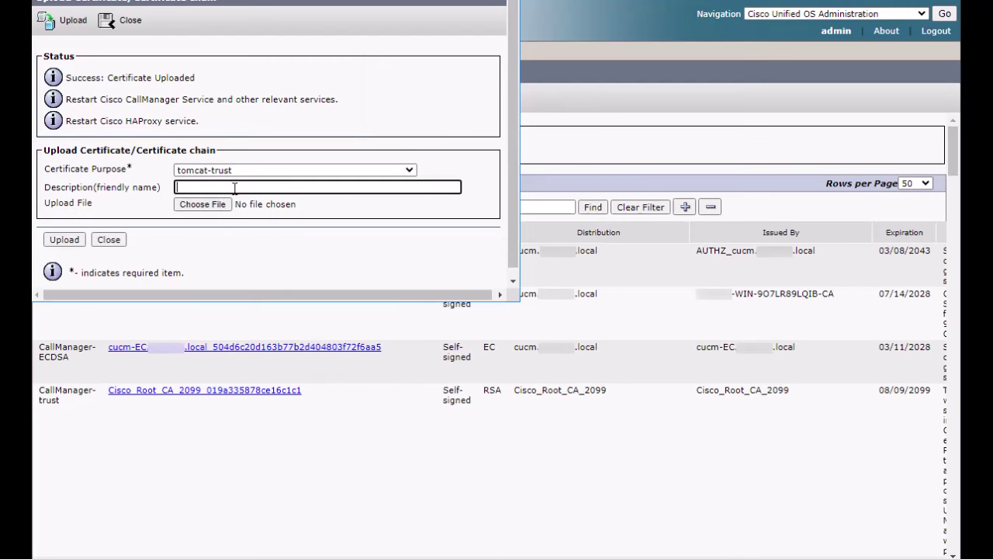
text(CA that signs the Expressway C cert)
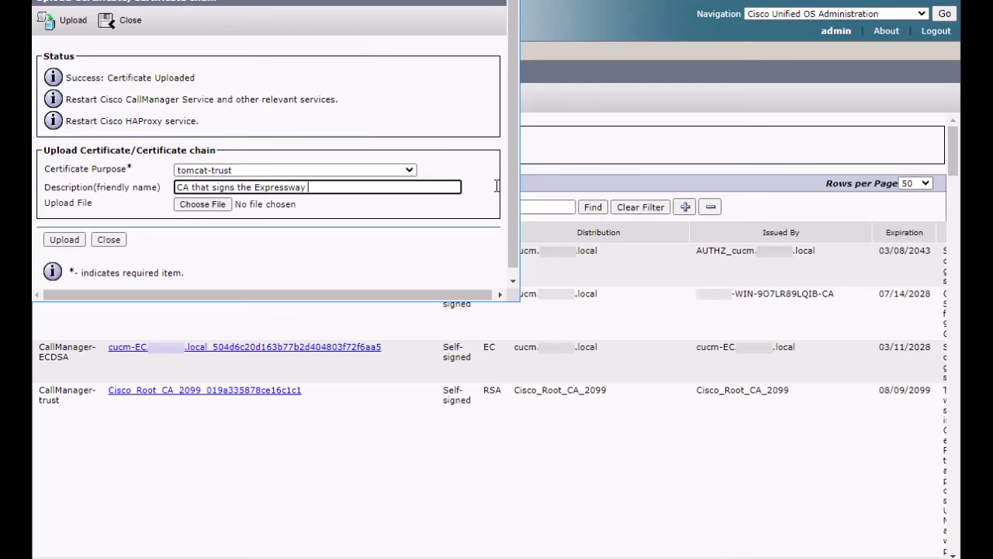
click(204, 206)
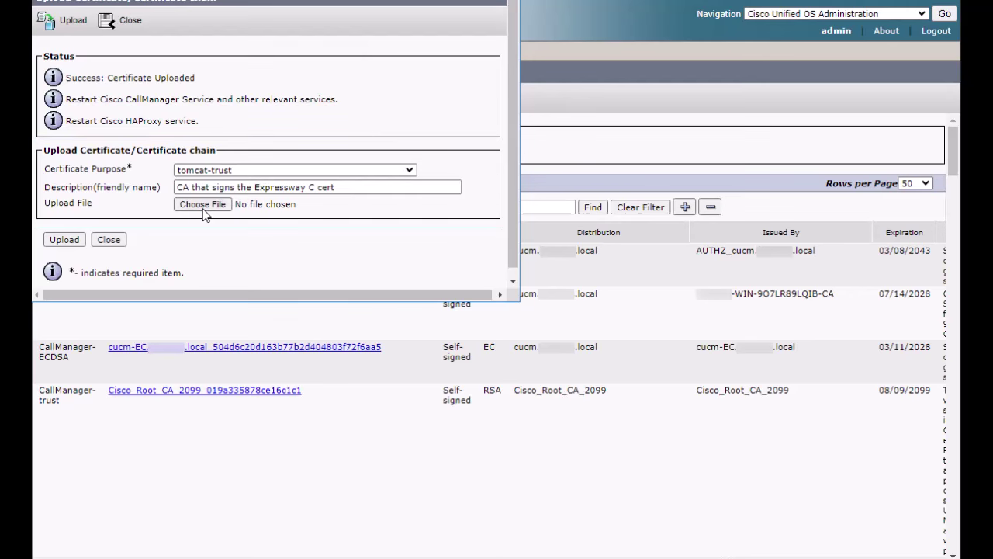
double_click(237, 39)
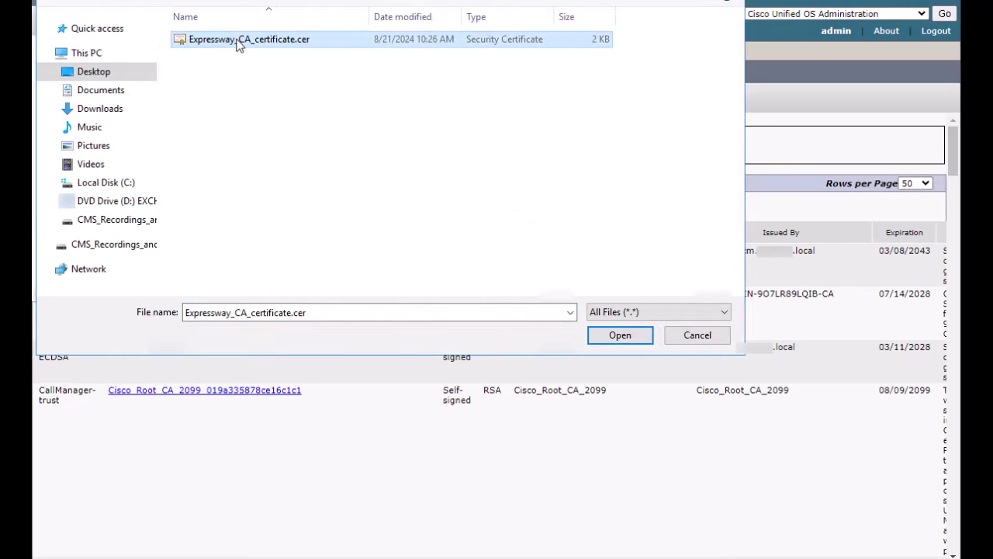
click(66, 240)
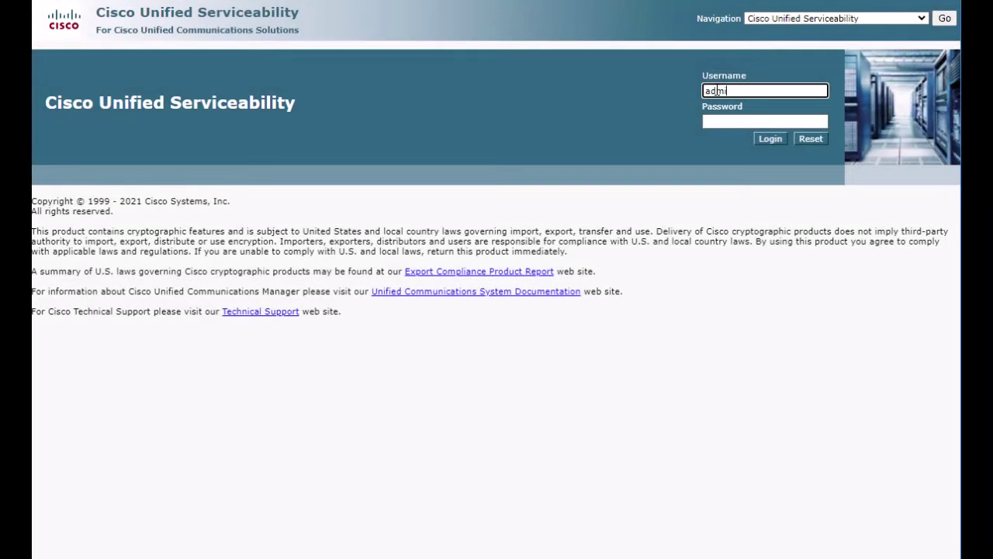
- Log in to Cisco Unified Serviceability with the admin username and the account password
key(Tab)
text(***************)
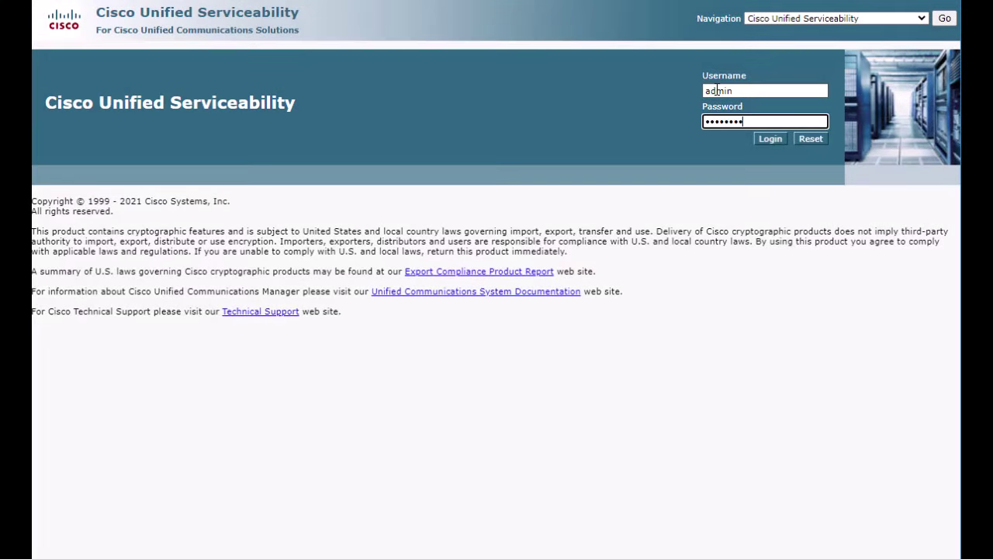
key(Return)
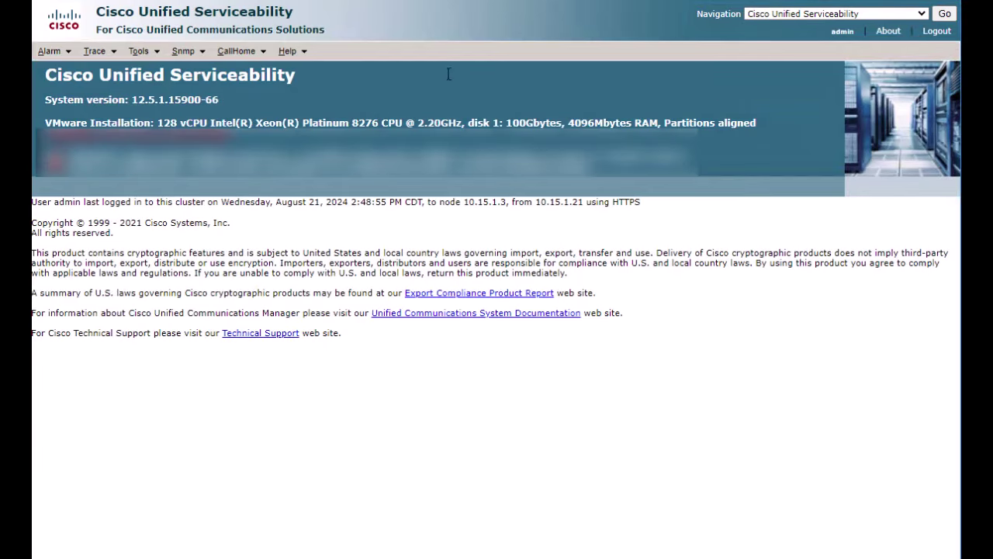
- Open the feature services of the CUCM Voice/Video server and examine the Cisco CallManager and Cisco Tftp services
mouse_move(142, 54)
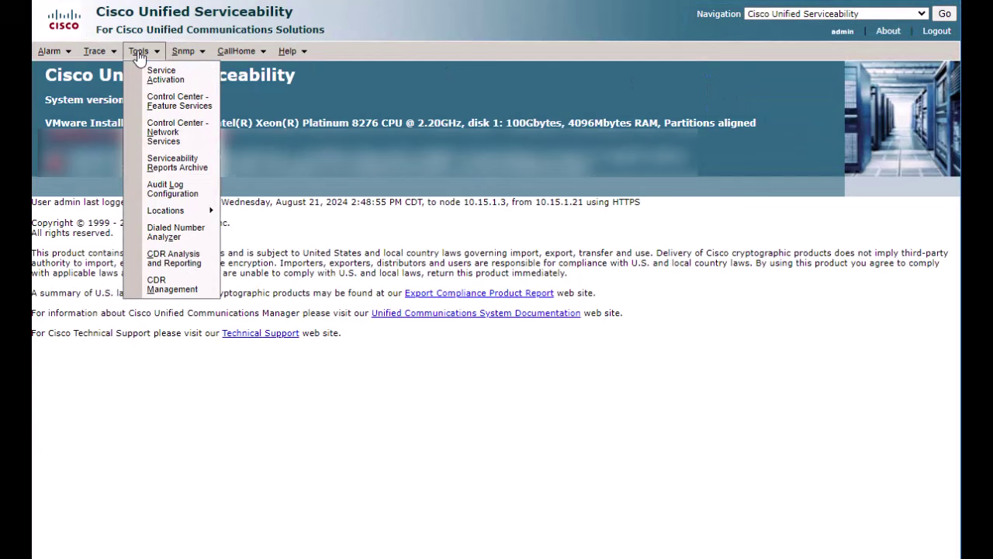
click(187, 111)
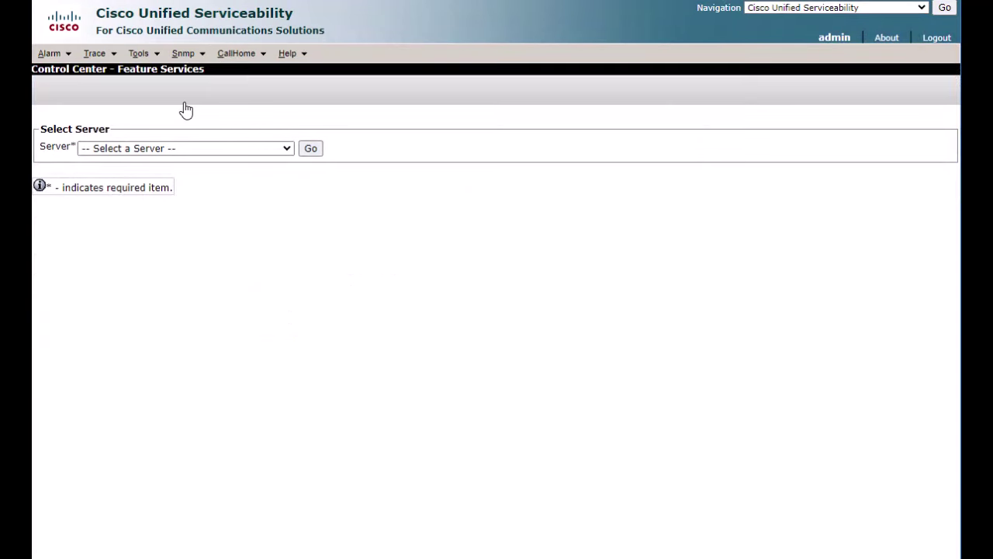
click(272, 151)
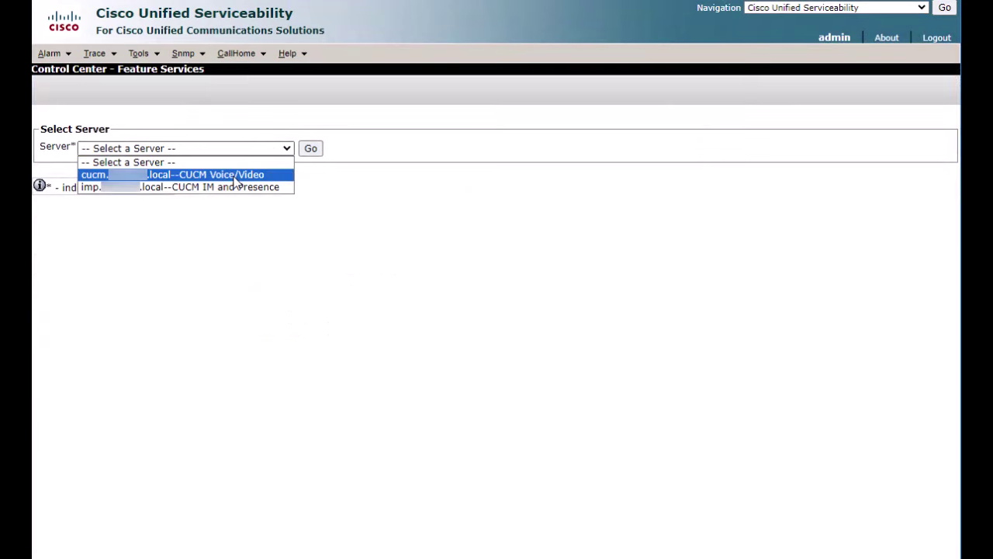
click(236, 175)
click(312, 149)
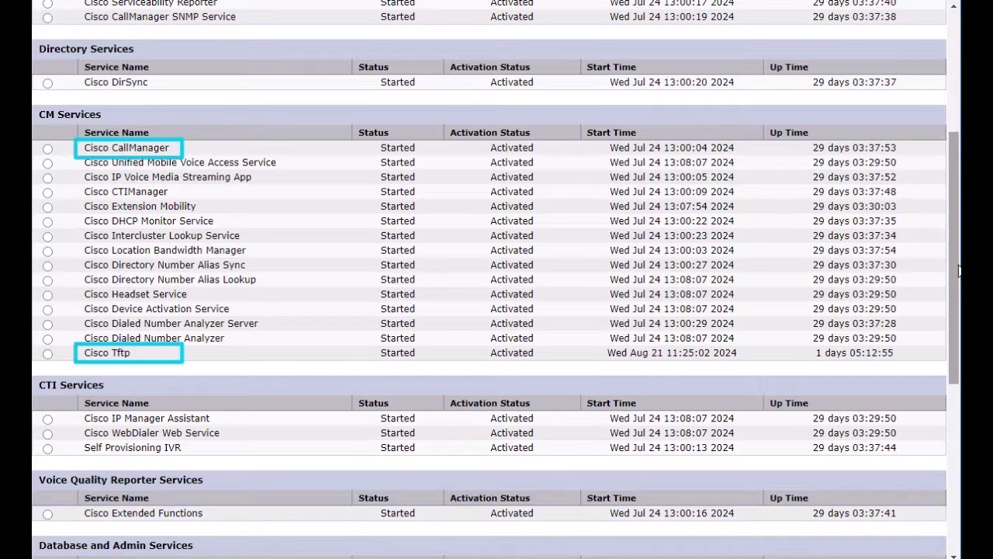
scroll(536, 95, up, 4)
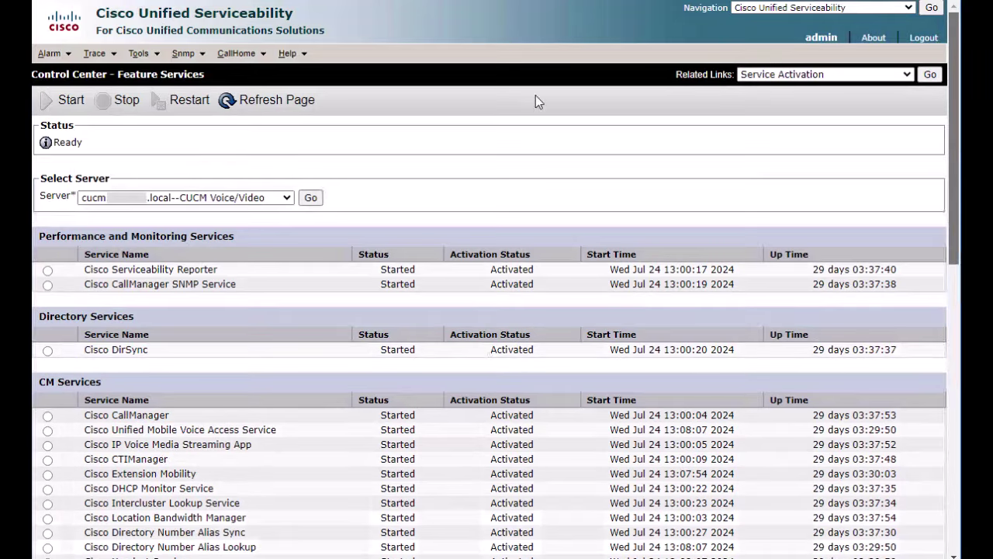
- Go to the network services control center and select the CUCM Voice/Video server
click(138, 53)
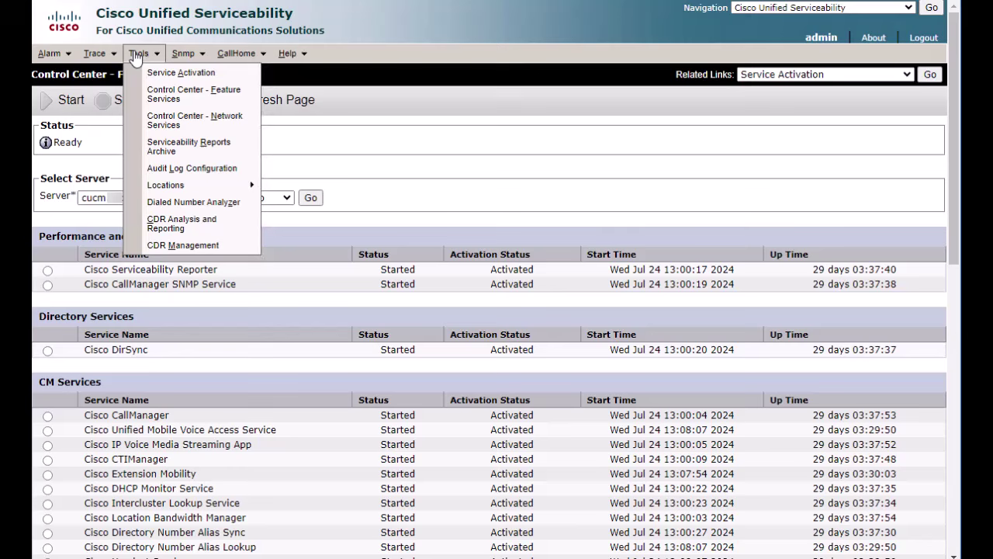
click(194, 121)
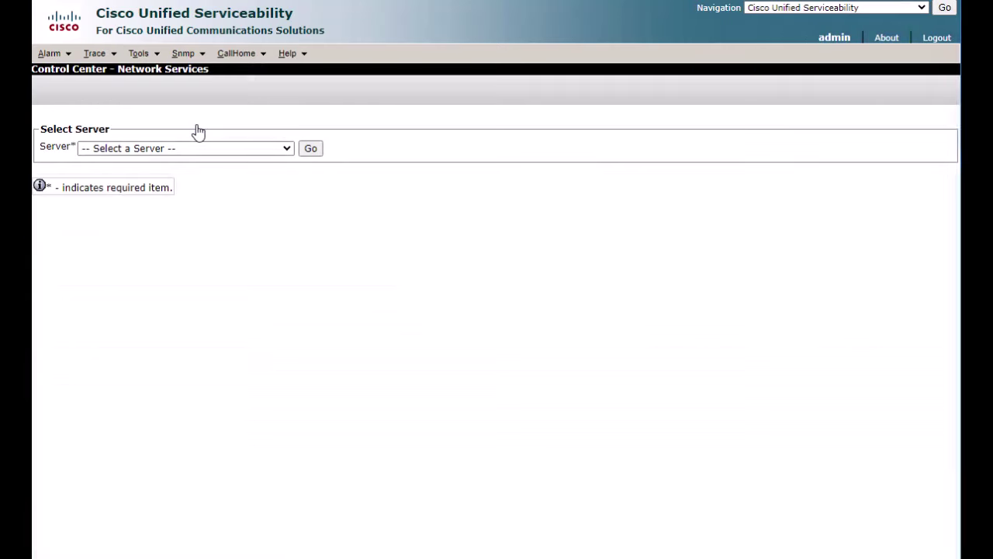
click(289, 148)
click(261, 173)
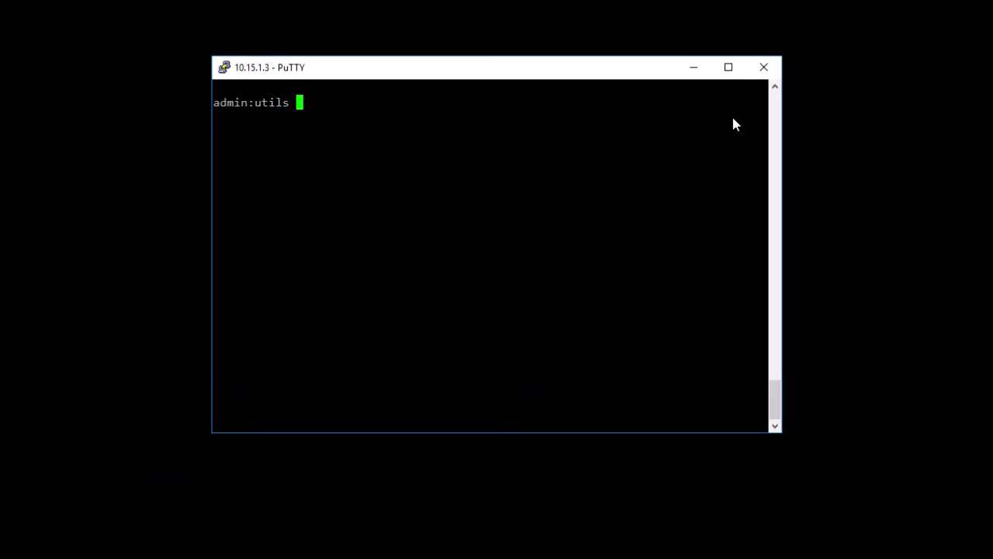
- Switch to the PuTTY session and restart the HAProxy service with "utils service restart Cisco HAProxy"
text(service res)
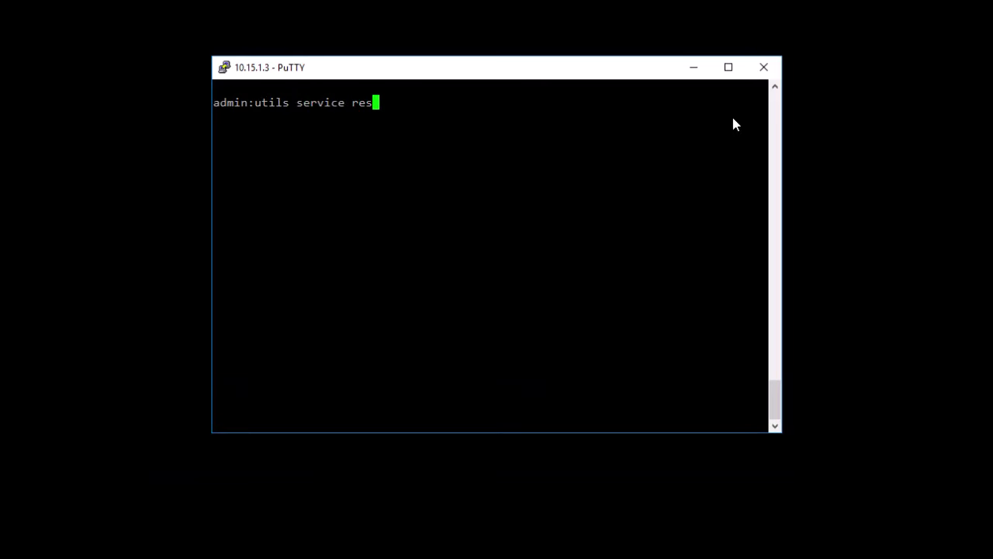
text(tart Cisco HAProxy)
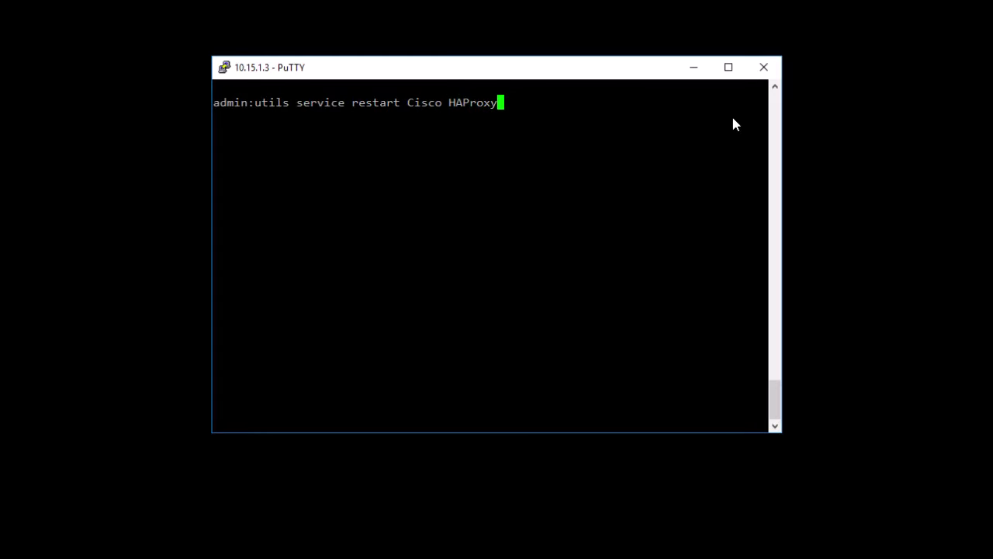
key(Return)
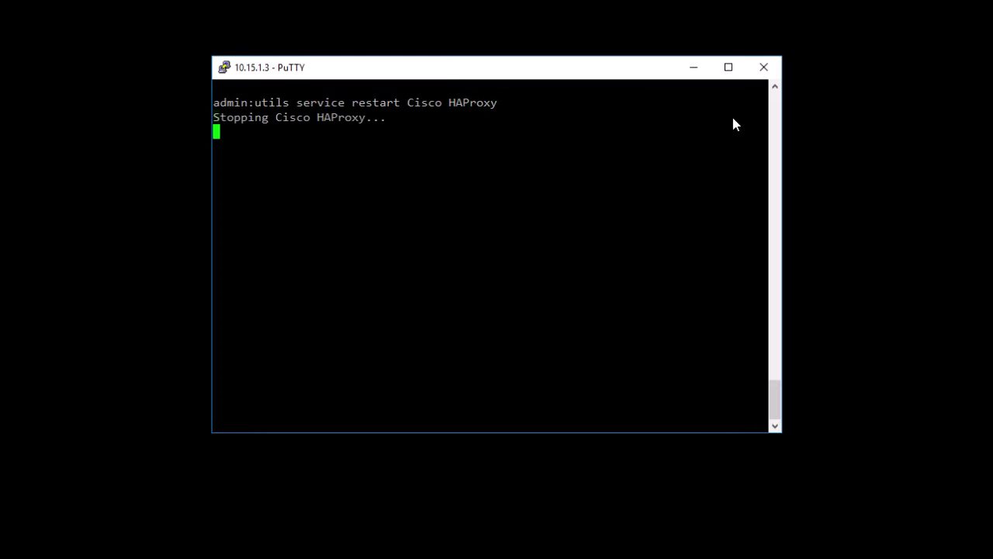